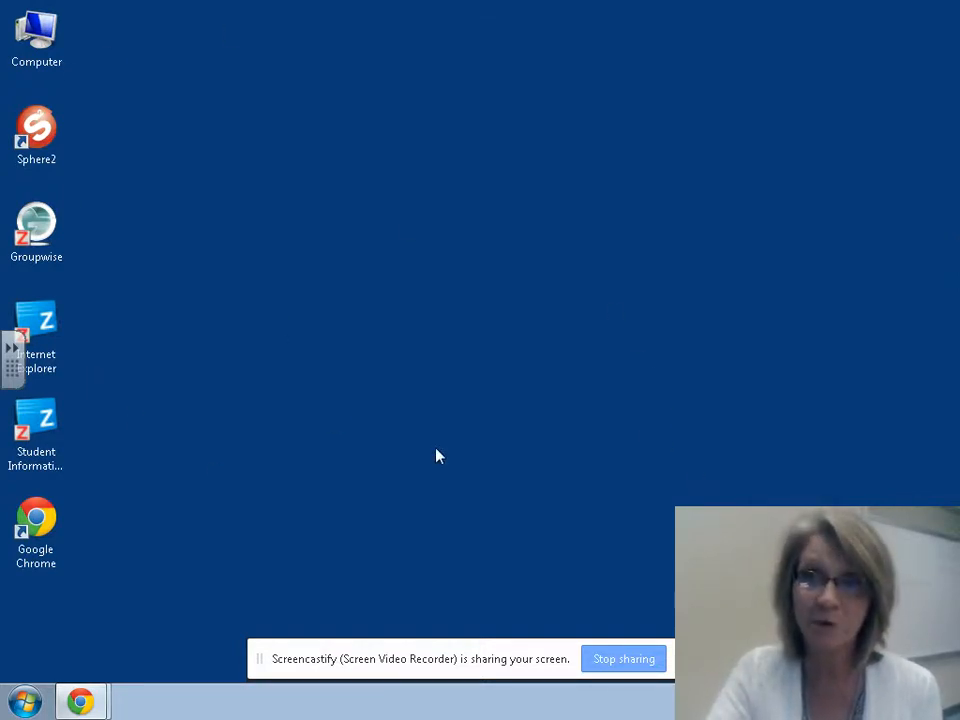
Step: Open the ZENworks Application Window from Start > Programs and select Microsoft Word 2013
left_click(25, 700)
mouse_move(77, 525)
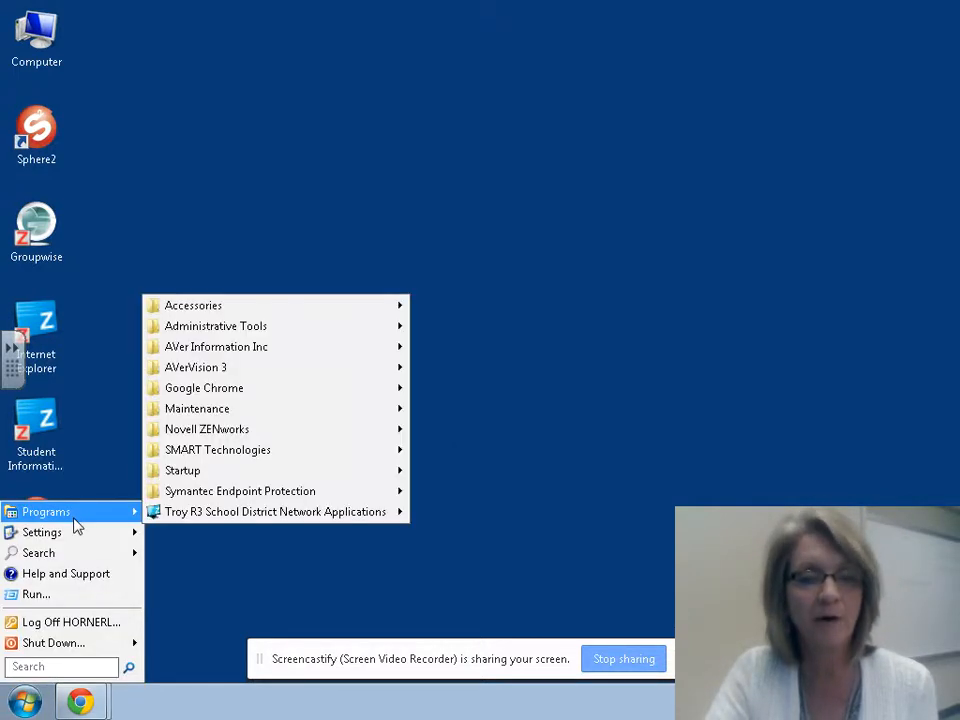
mouse_move(265, 433)
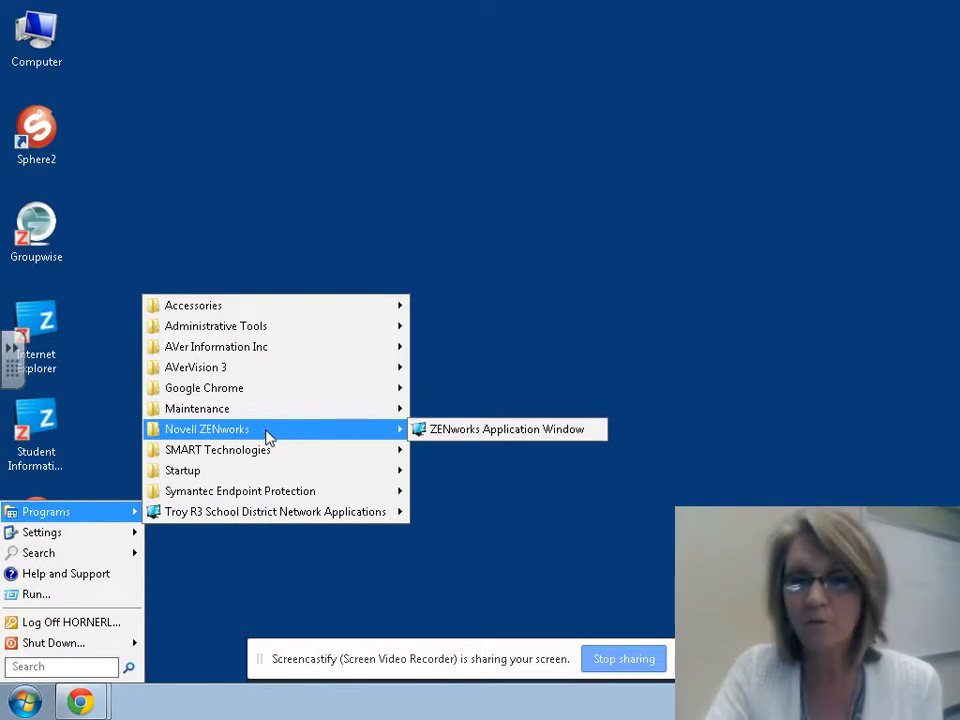
left_click(500, 433)
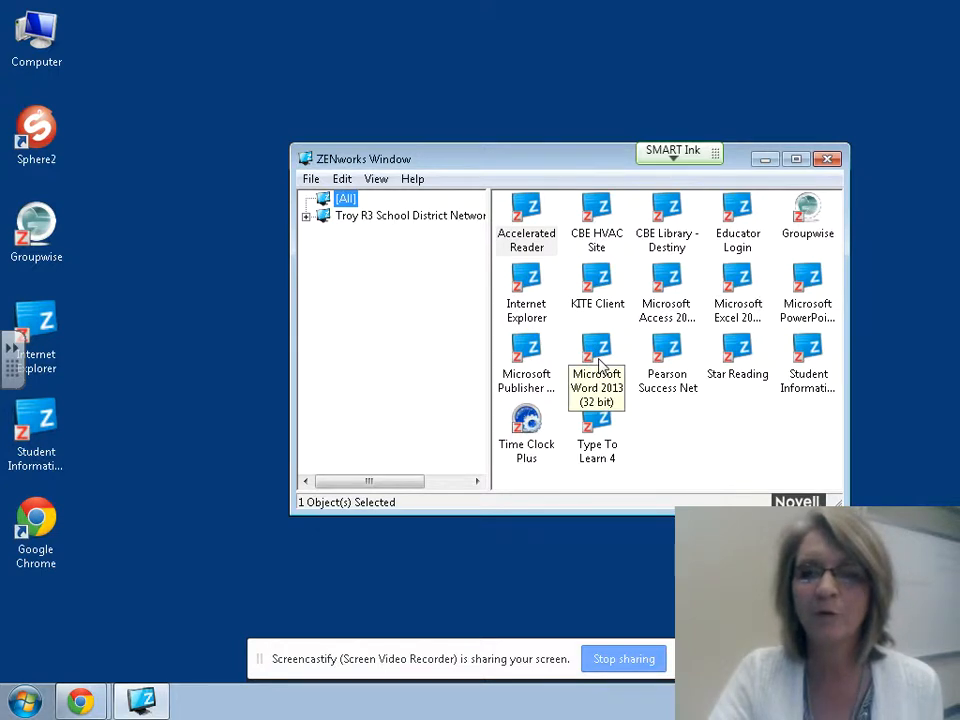
left_click(598, 362)
Step: Launch Microsoft Word 2013 (32 bit) to get a blank Document1
double_click(598, 362)
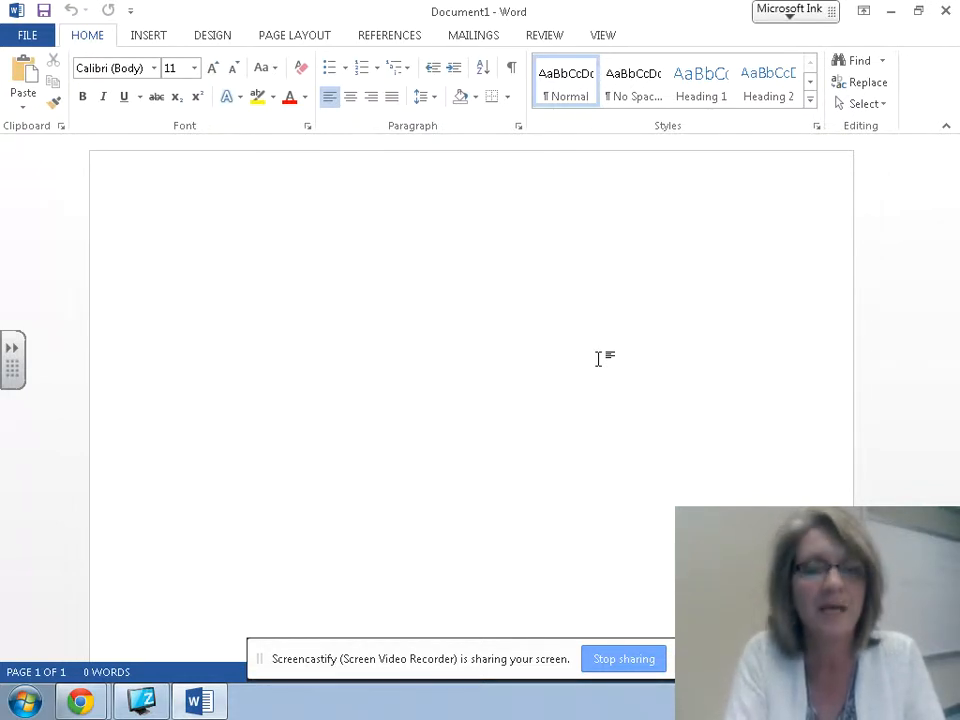
Step: Type 'Bear' on the blank page and select the word
type("Bear")
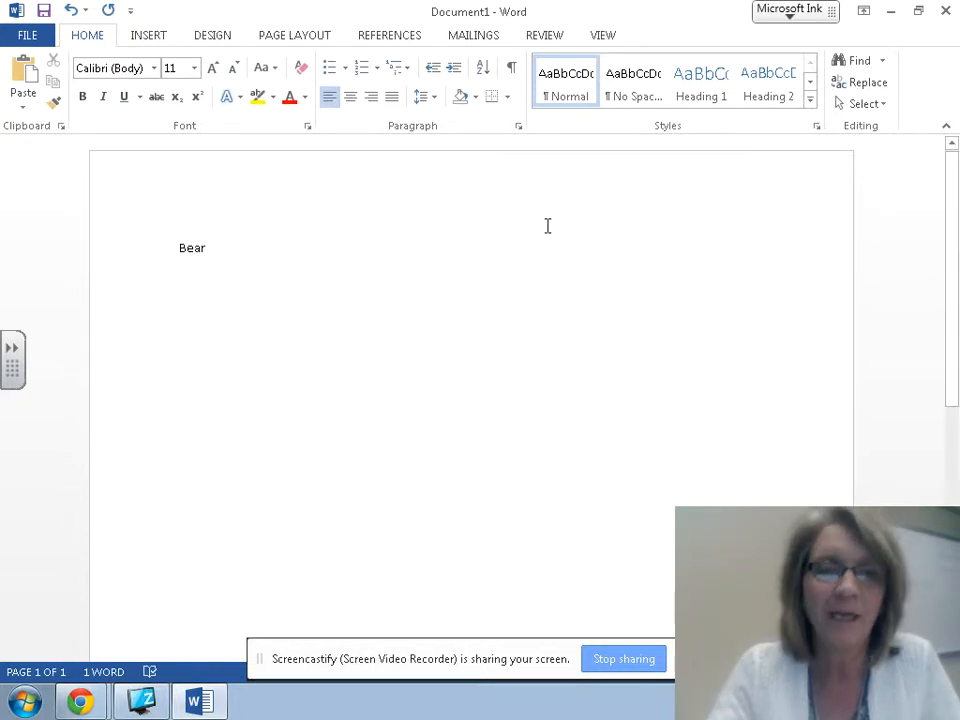
left_click_drag(209, 248, 179, 248)
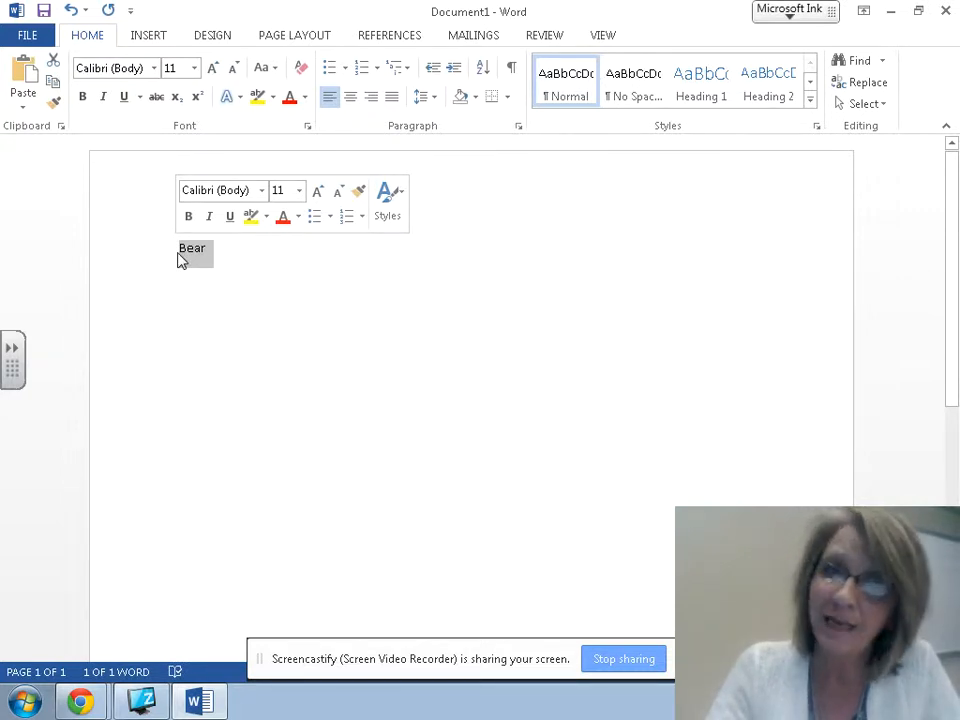
left_click(238, 257)
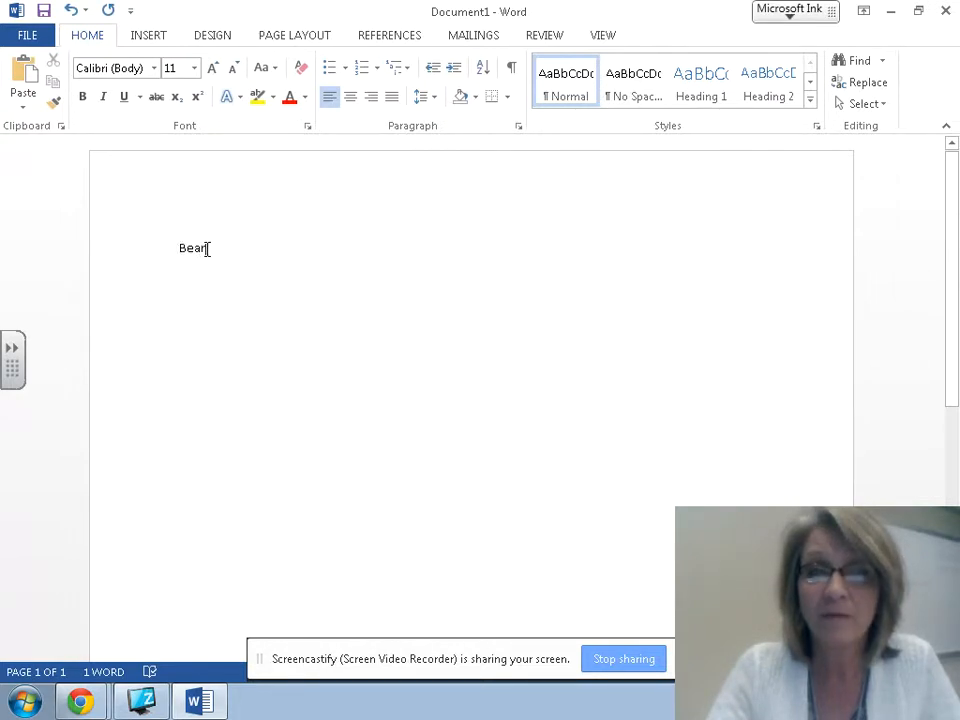
left_click_drag(207, 248, 172, 250)
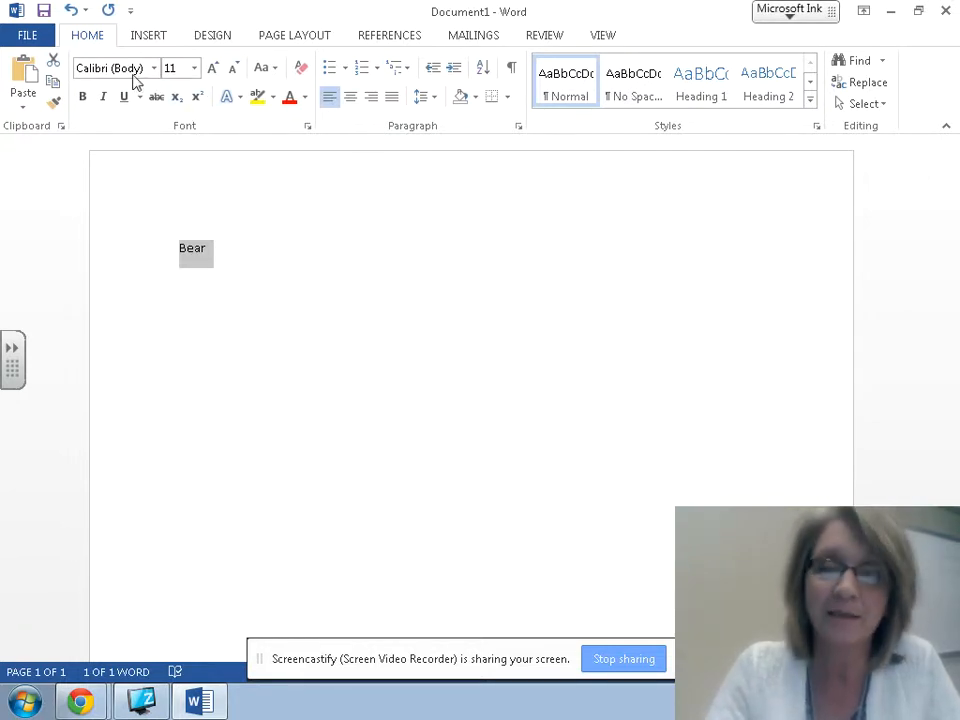
left_click(223, 255)
left_click_drag(216, 253, 180, 251)
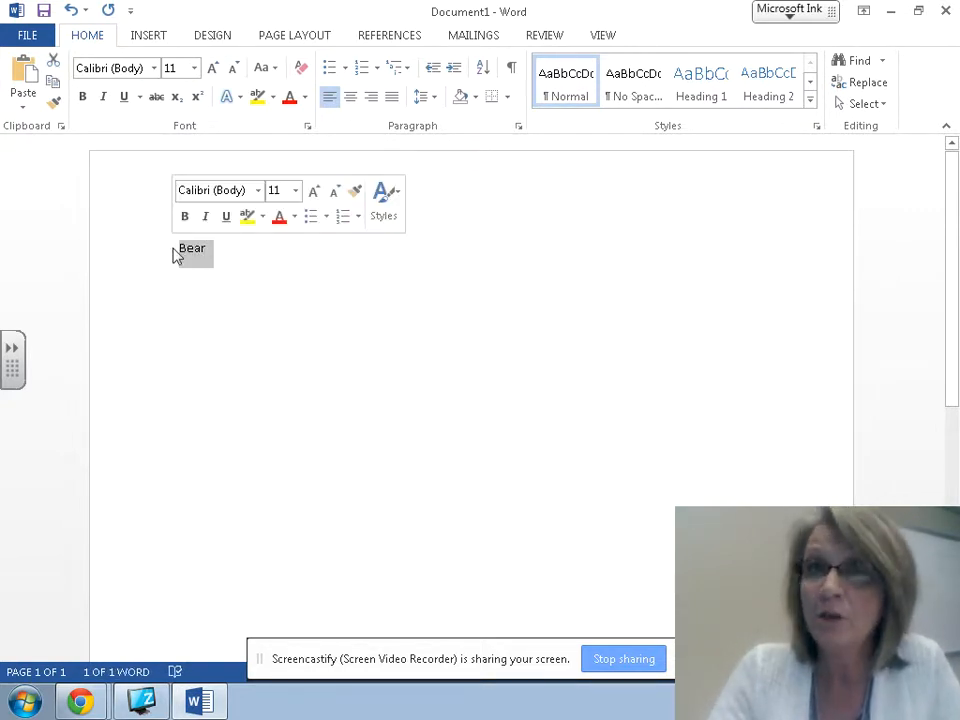
Step: Set 'Bear' to 36 point in the Adobe Heiti Std R font
left_click(296, 192)
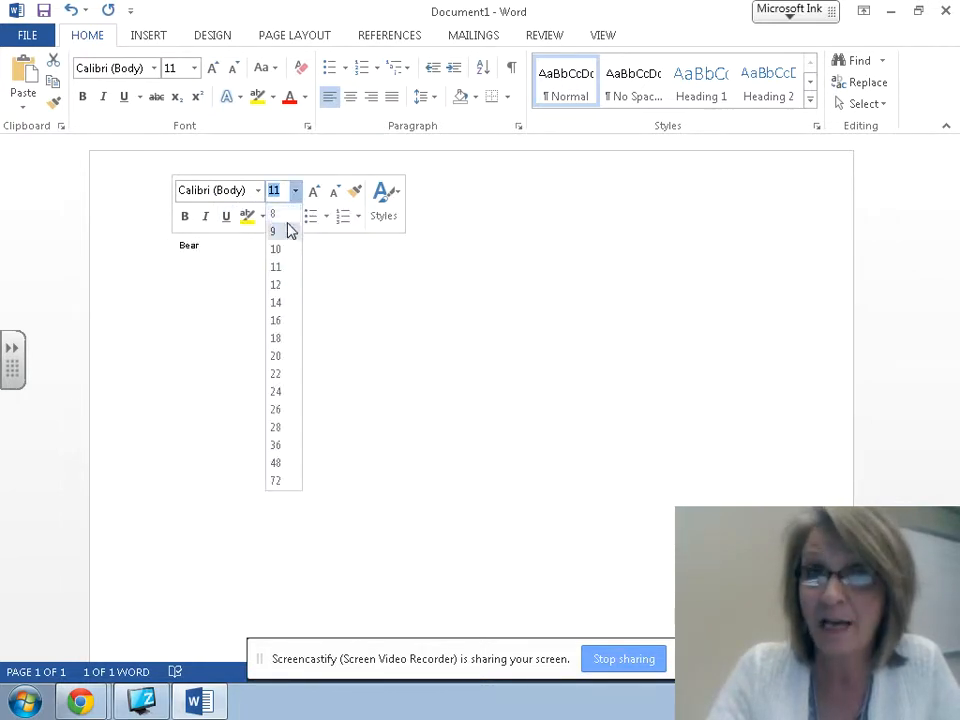
left_click(279, 446)
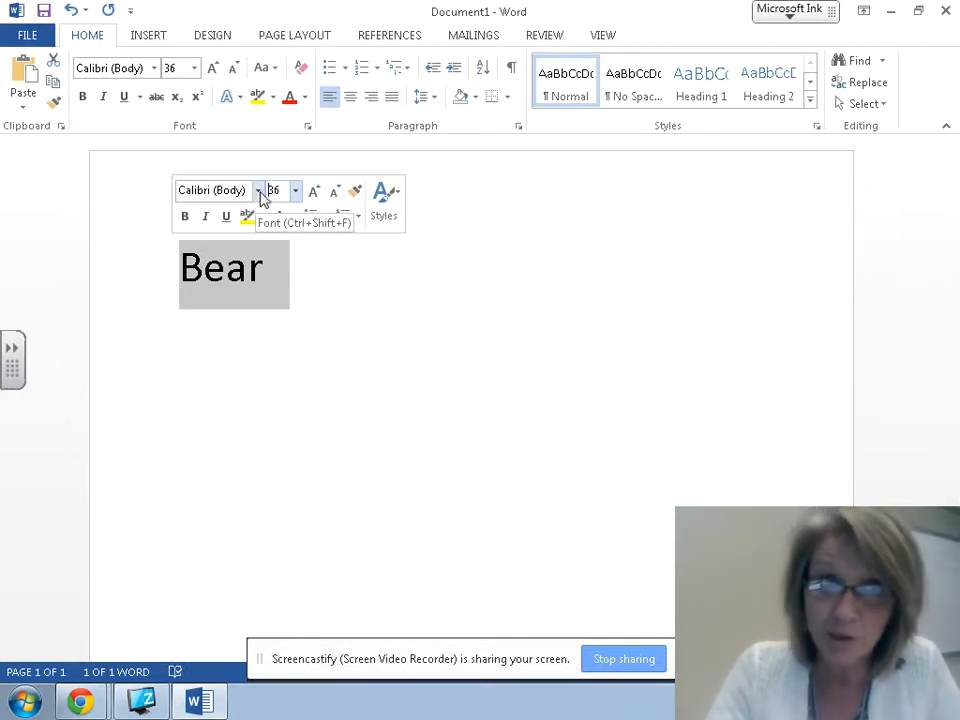
left_click(257, 190)
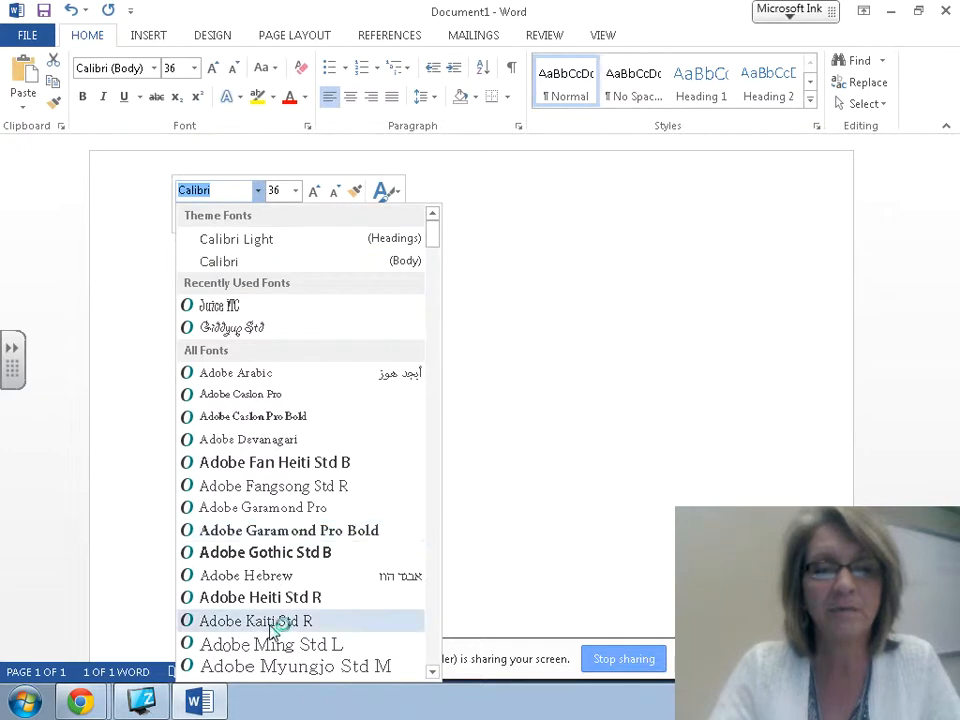
left_click(246, 597)
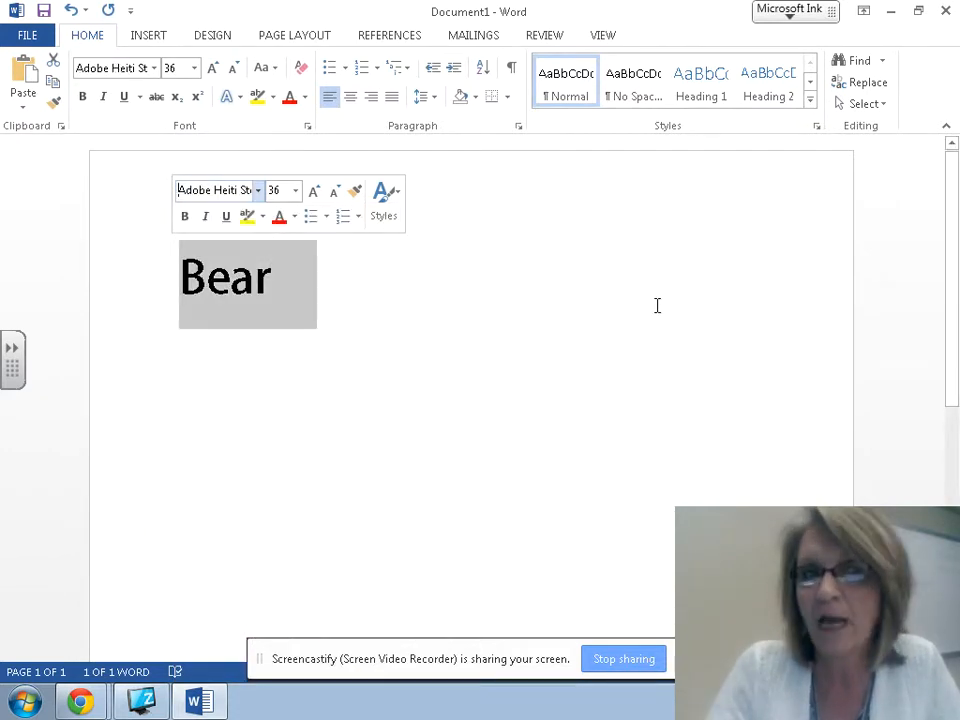
Step: Colour 'Bear' dark brown using a brown swatch from More Colors
left_click(294, 221)
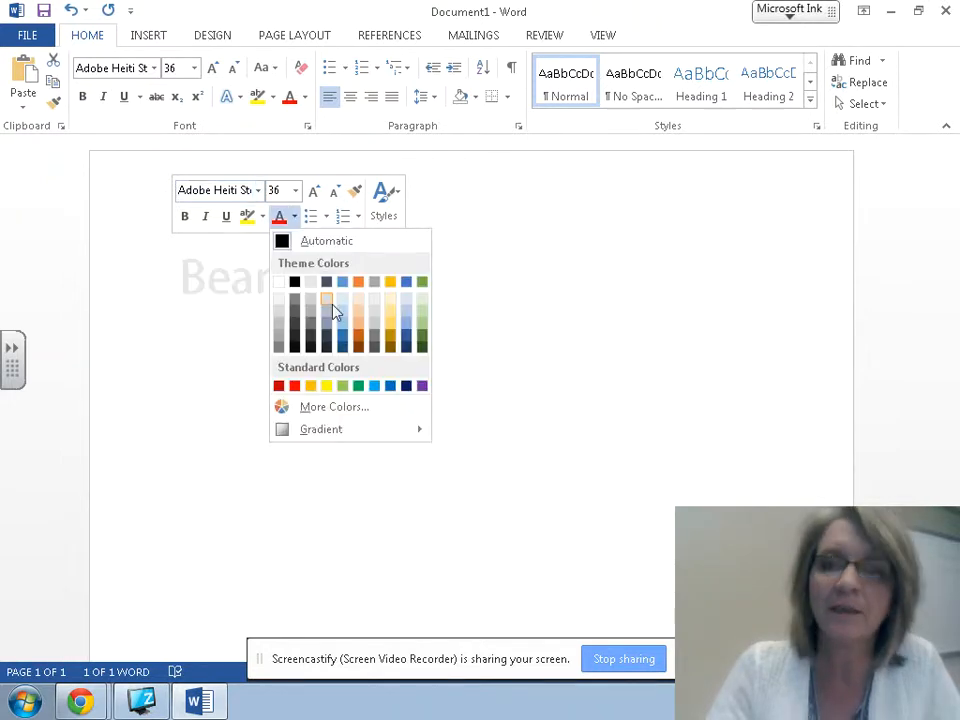
left_click(322, 408)
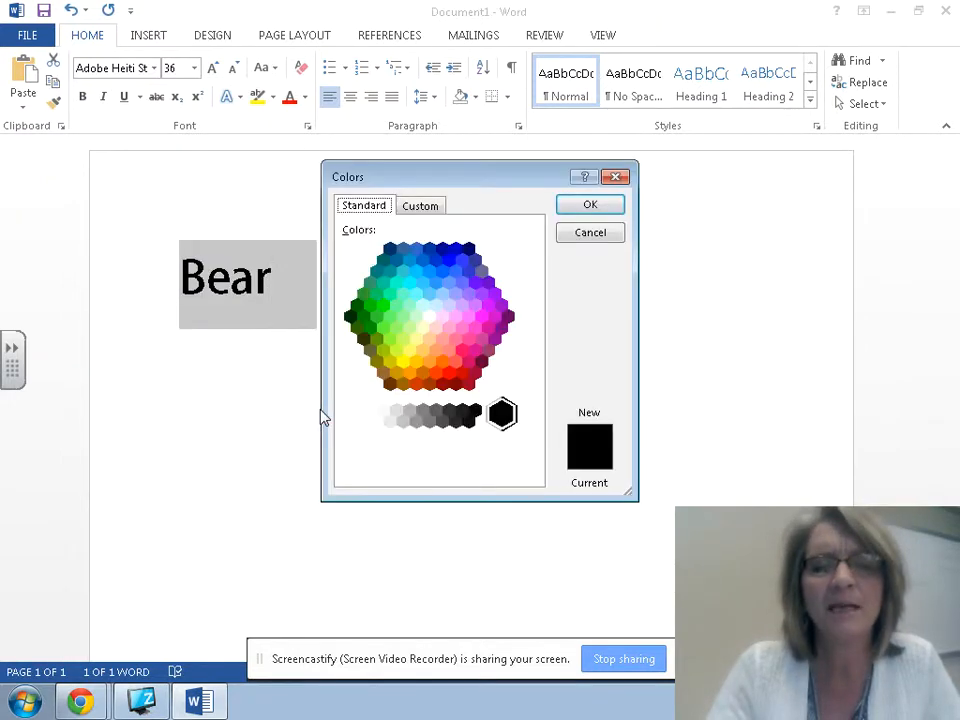
left_click(389, 383)
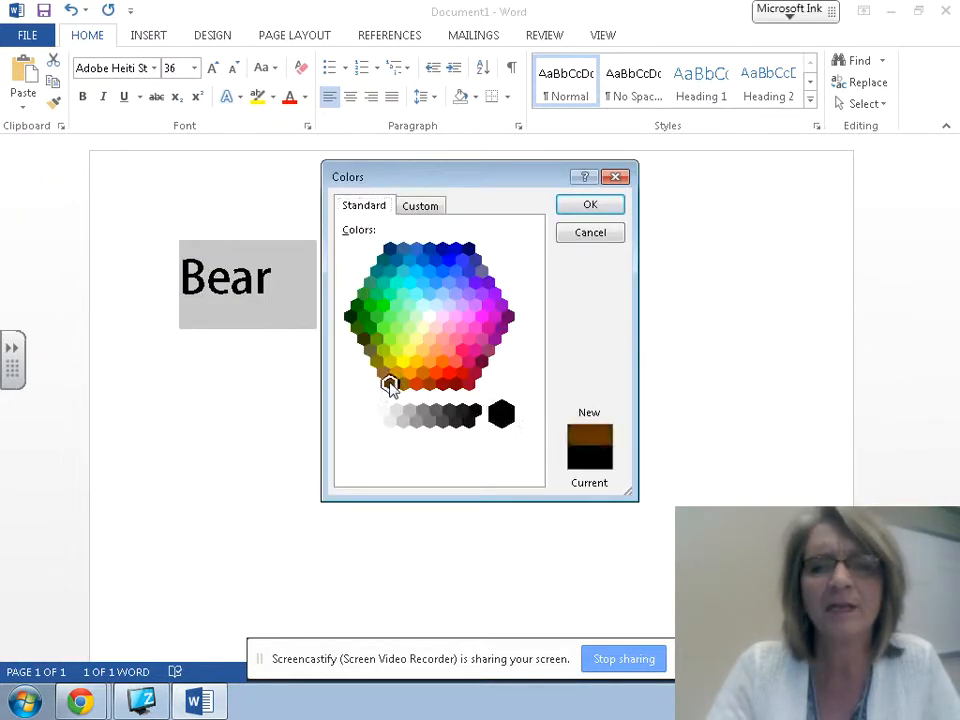
left_click(594, 206)
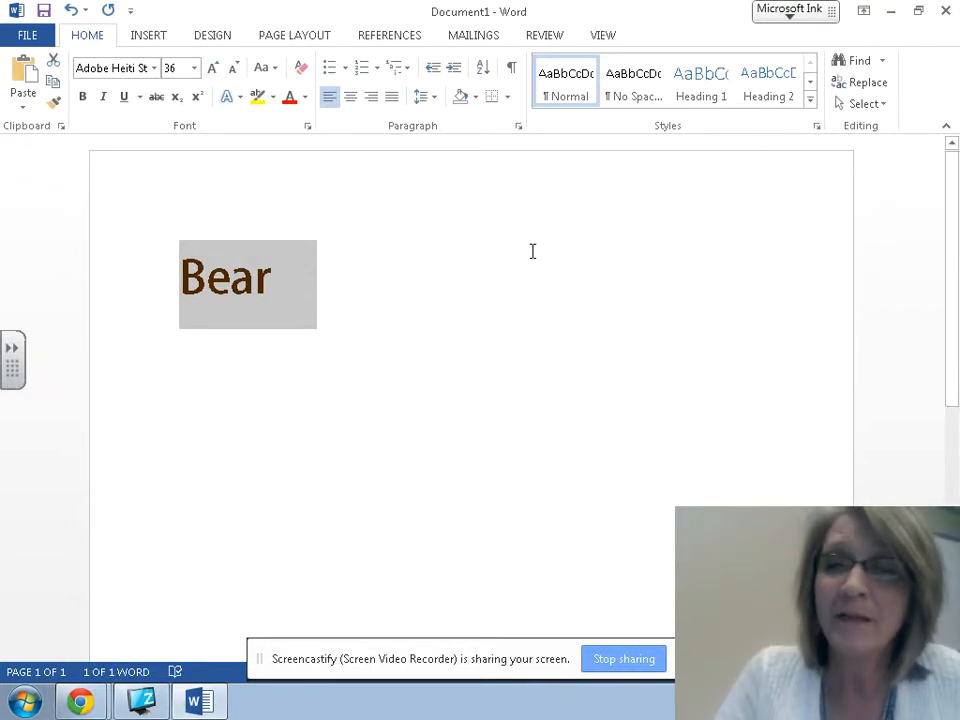
Step: Enlarge 'Bear' up to 80 point, then reduce it back to 48 point
left_click(213, 79)
left_click(213, 79)
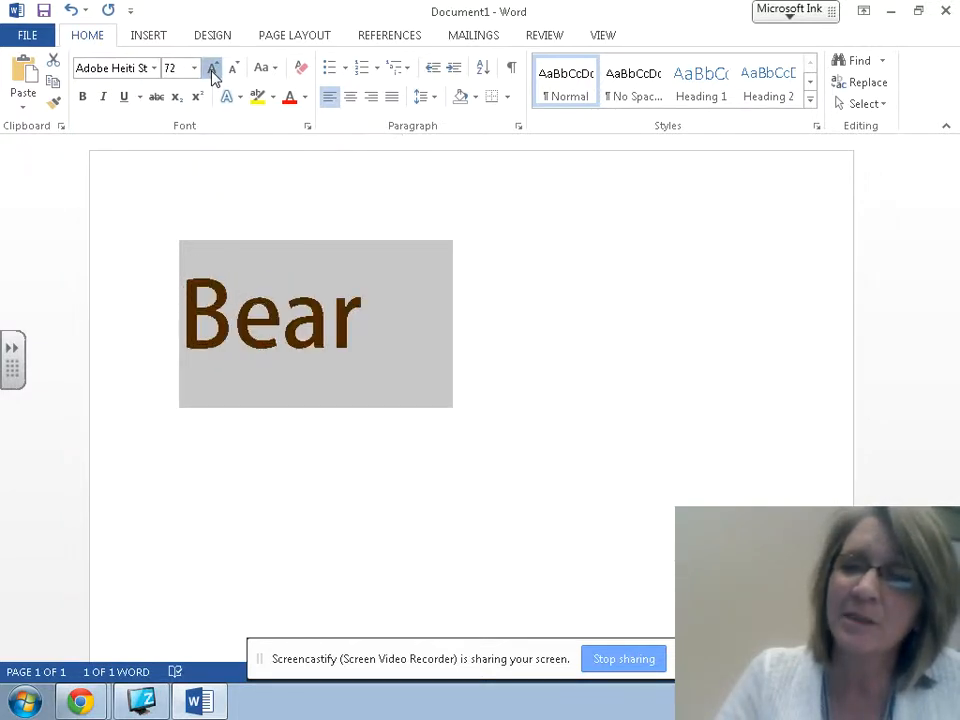
left_click(213, 79)
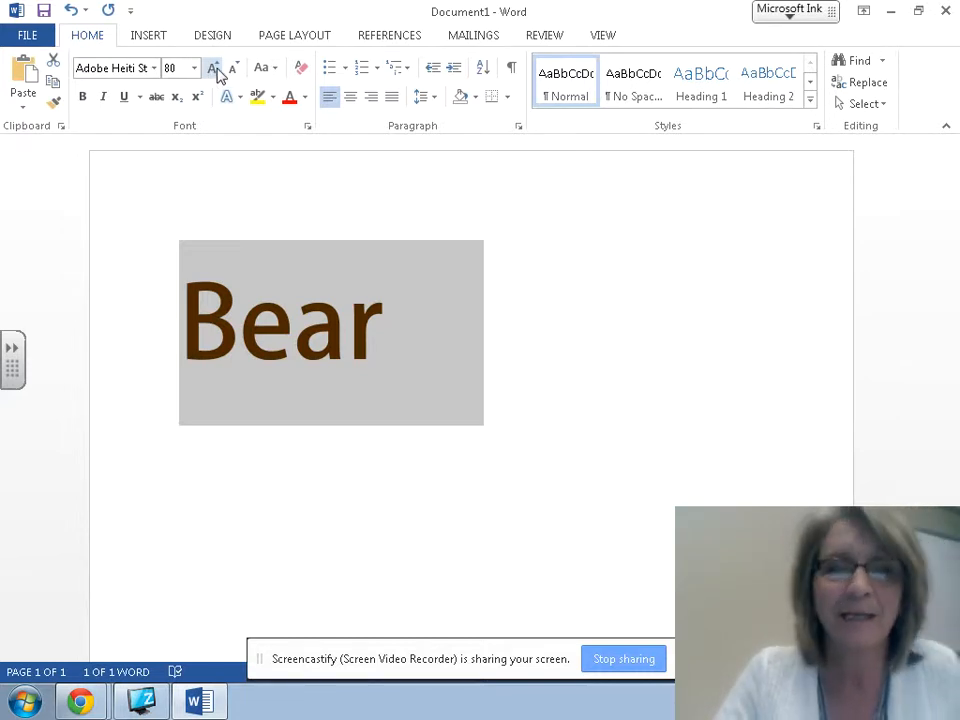
left_click(234, 72)
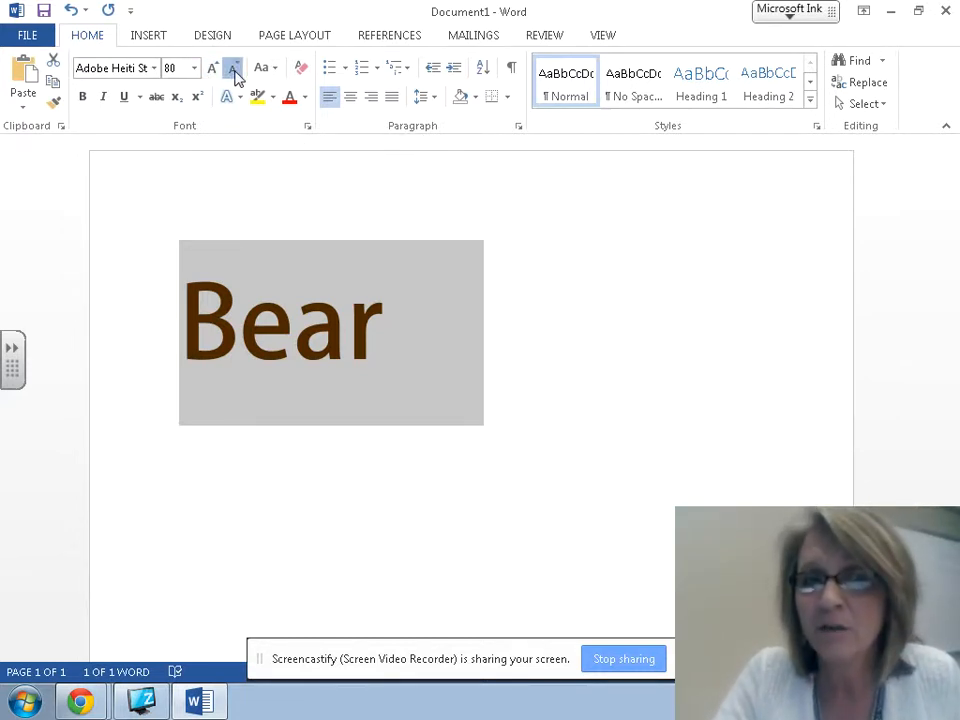
left_click(234, 72)
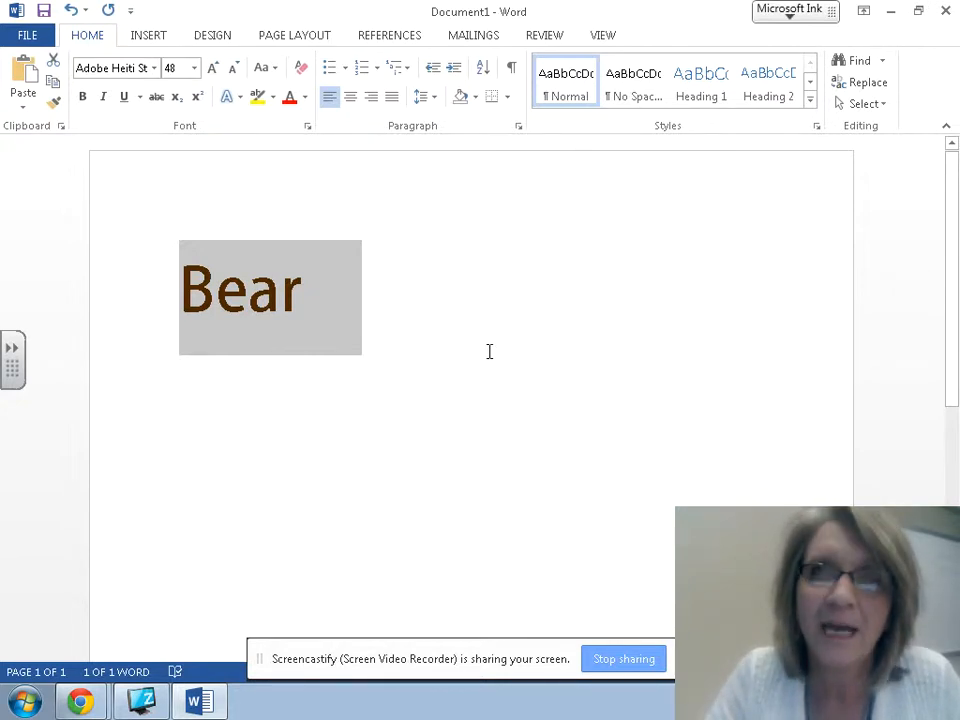
Step: Make the 48-point brown 'Bear' heading bold, then deselect it
left_click(403, 300)
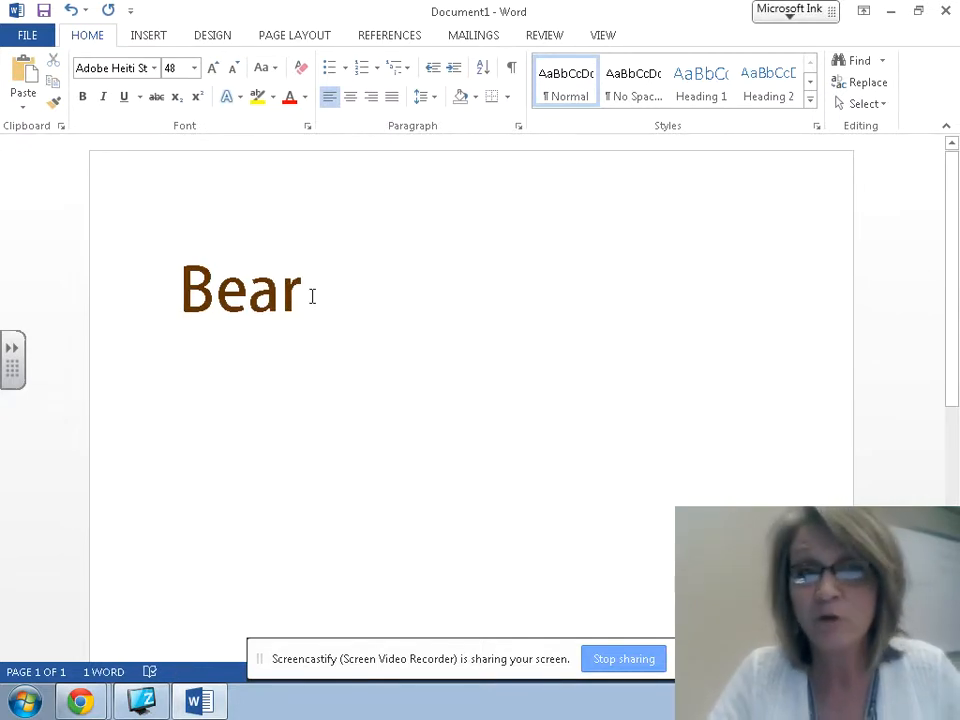
left_click_drag(313, 296, 164, 300)
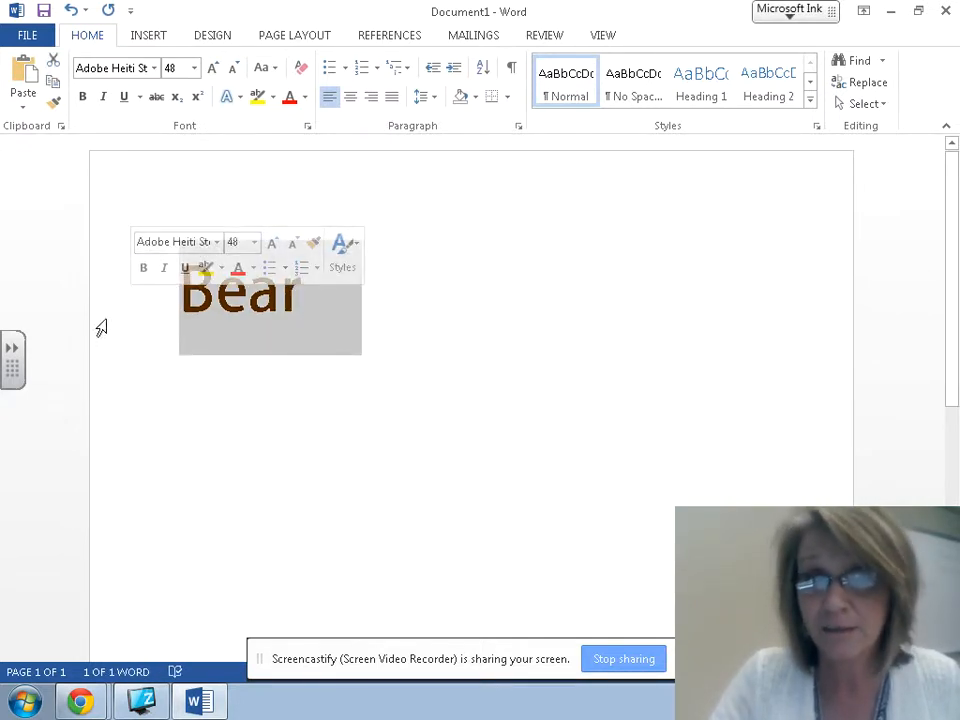
left_click(463, 296)
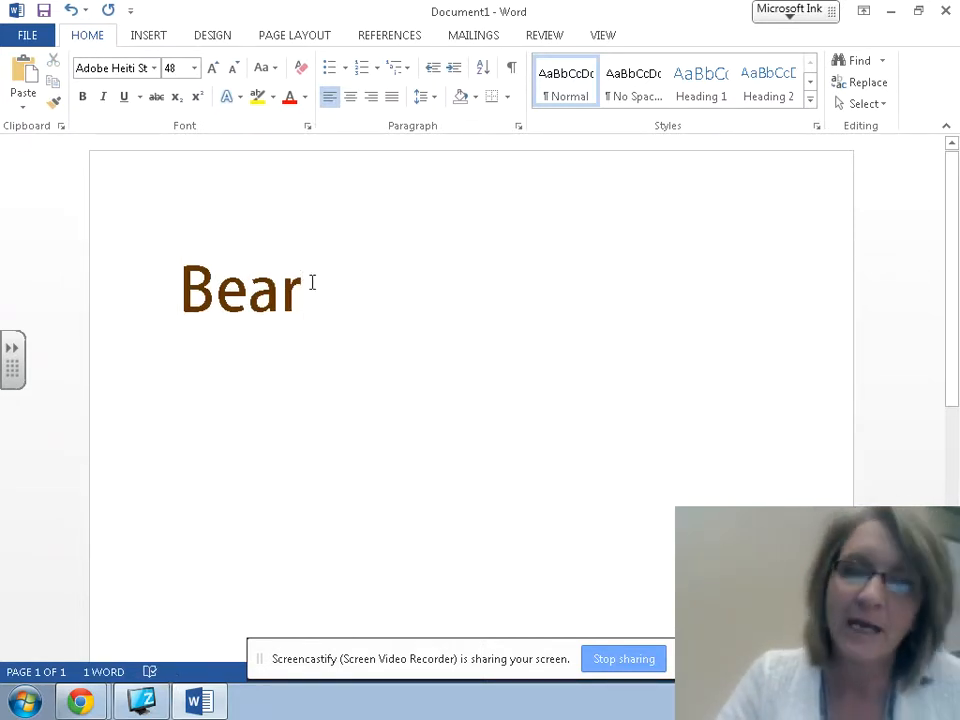
left_click_drag(301, 290, 167, 283)
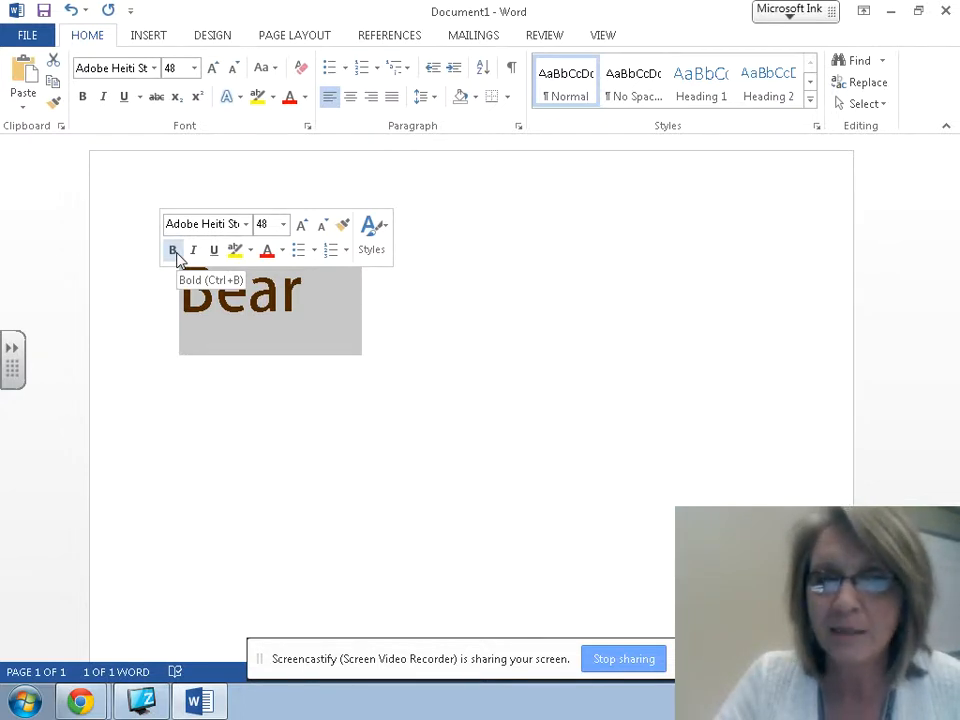
left_click(174, 252)
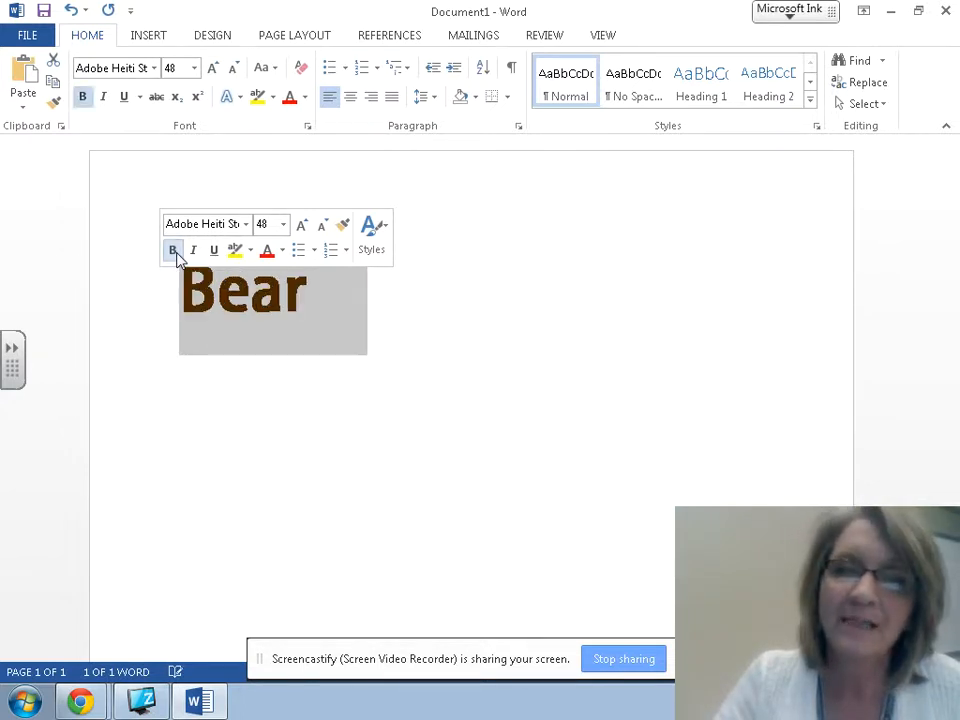
left_click(174, 252)
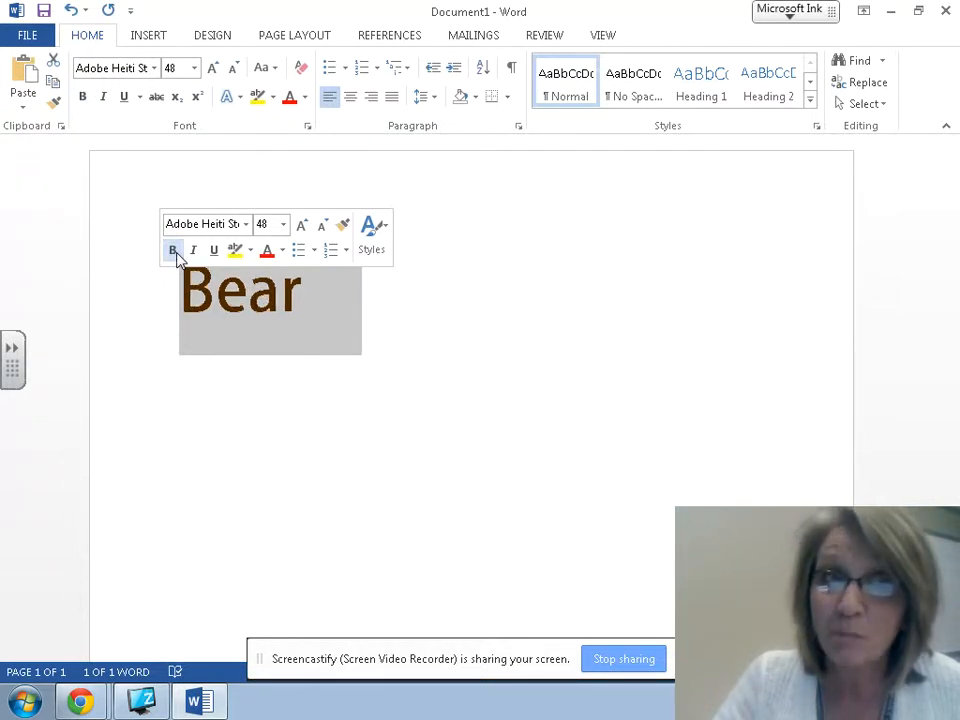
left_click(174, 252)
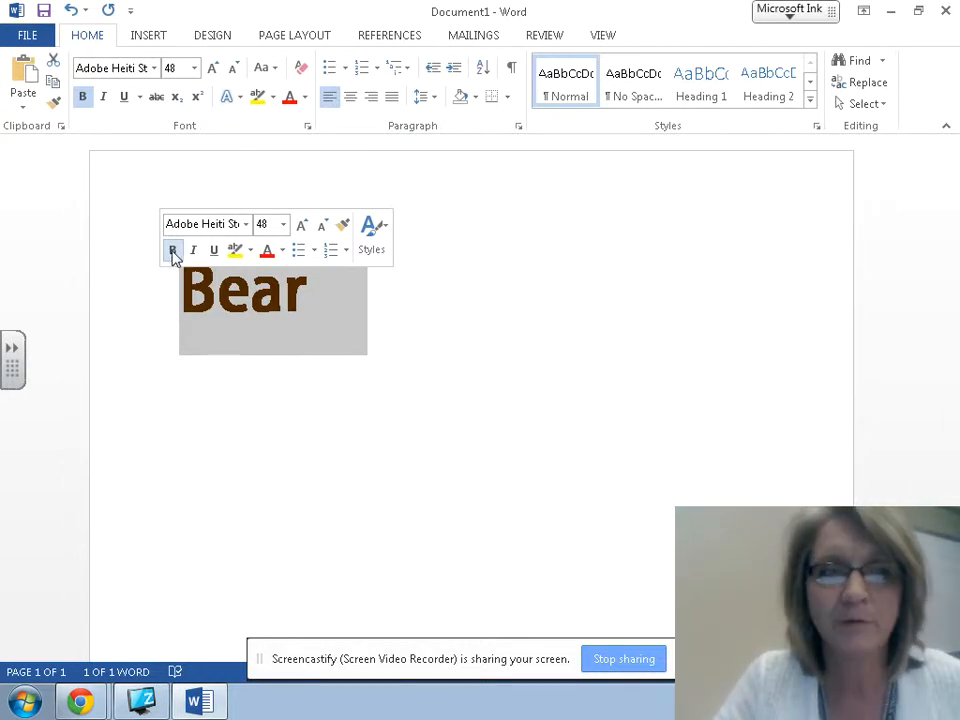
left_click(514, 358)
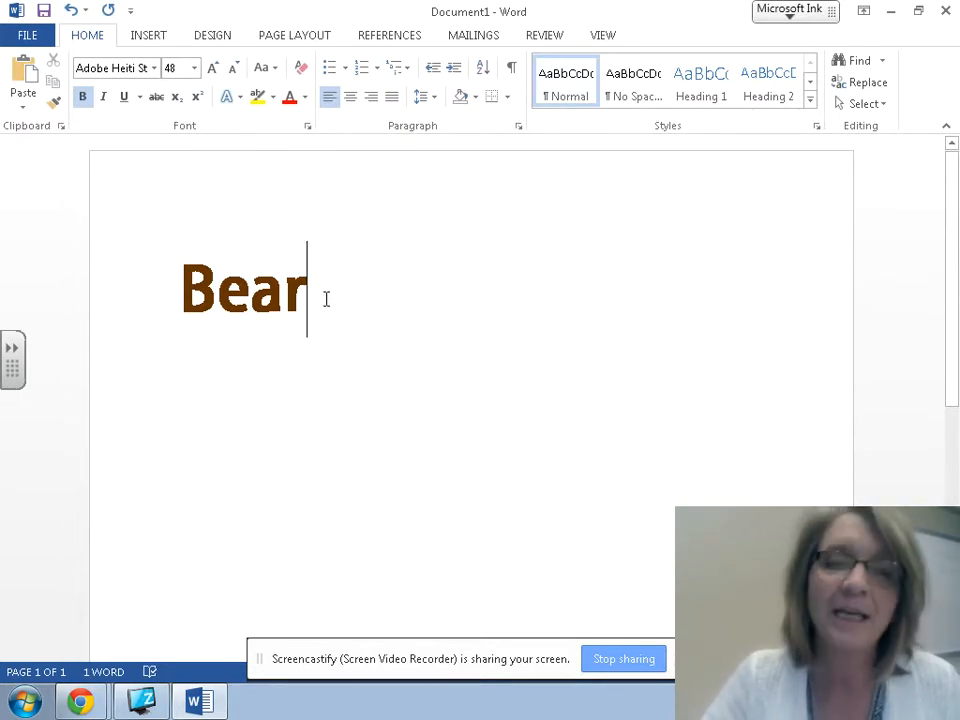
Step: Add an empty line below 'Bear' and open Online Pictures from the Insert ribbon
key("Return")
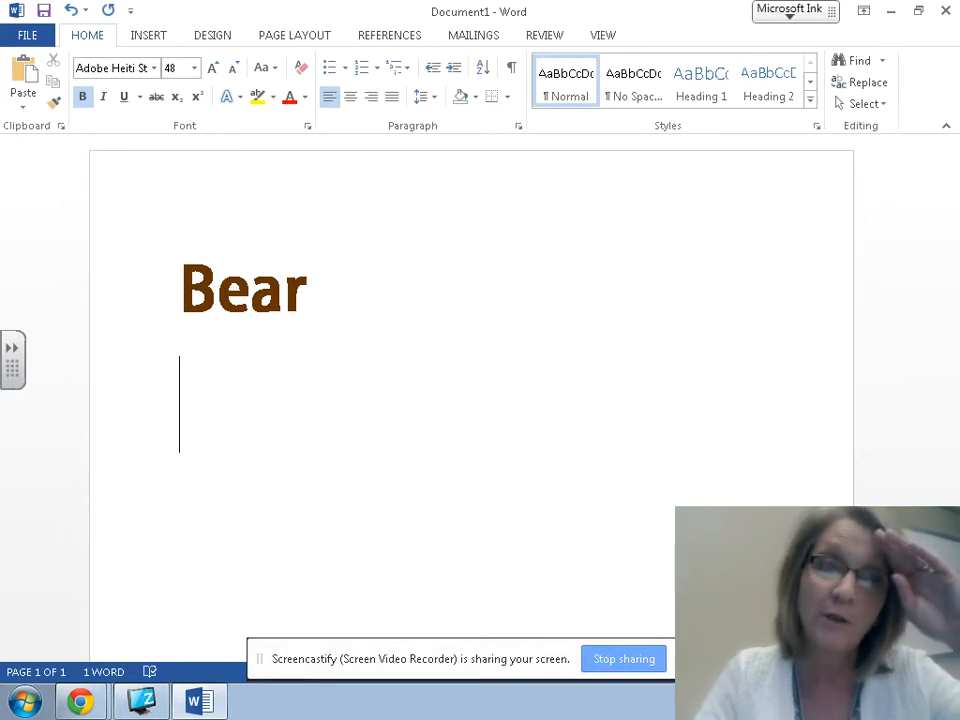
left_click(148, 38)
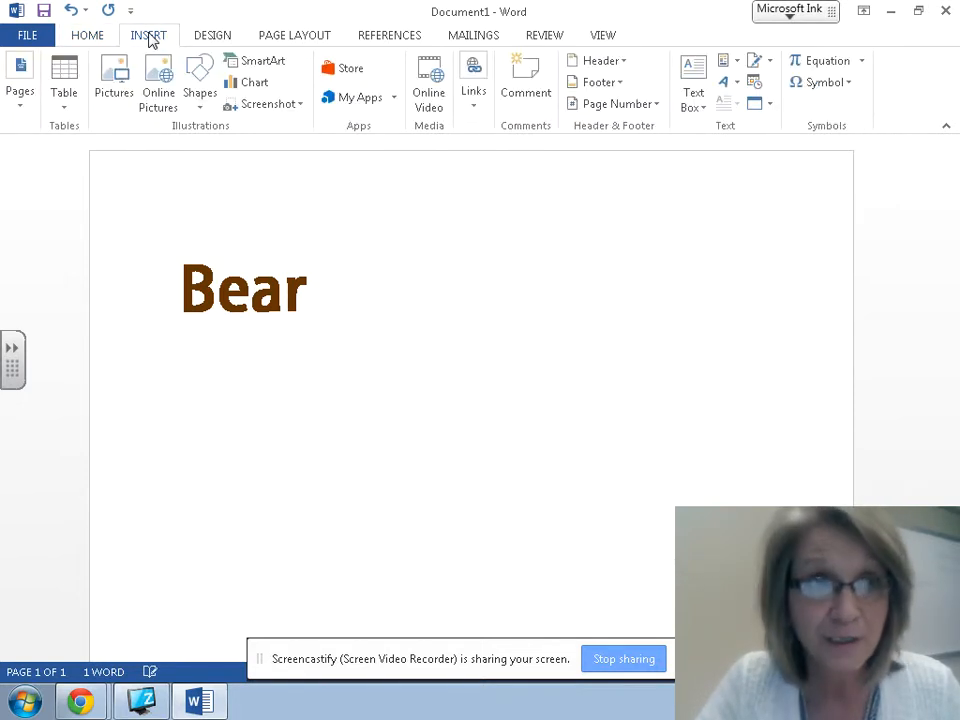
left_click(159, 98)
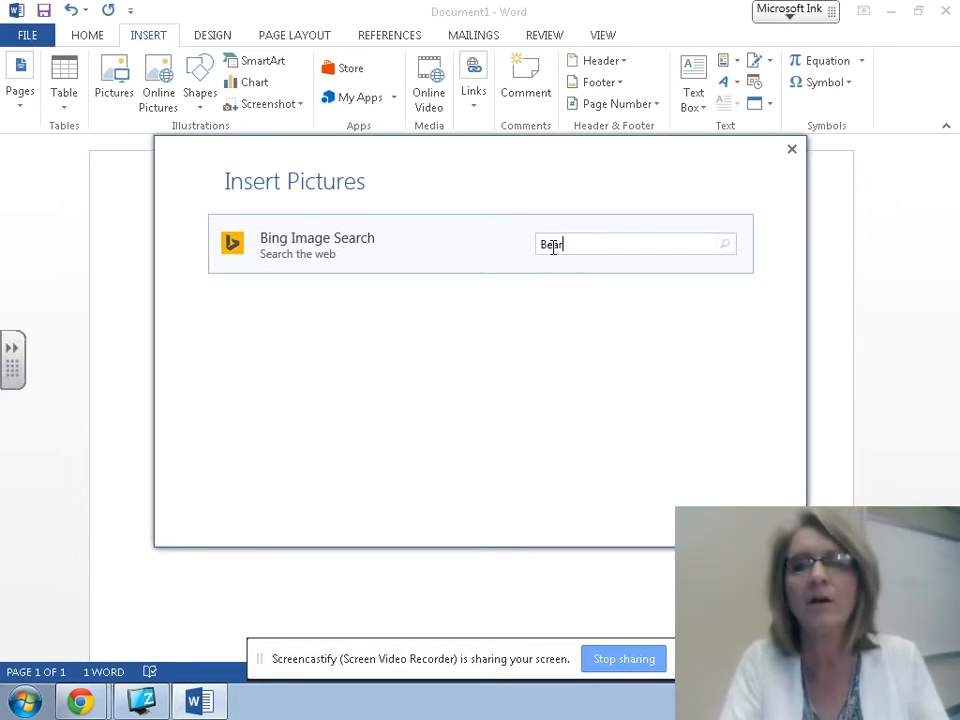
Step: Search Bing Images for 'Bear' and insert the clip-art bear holding a fish
key("Return")
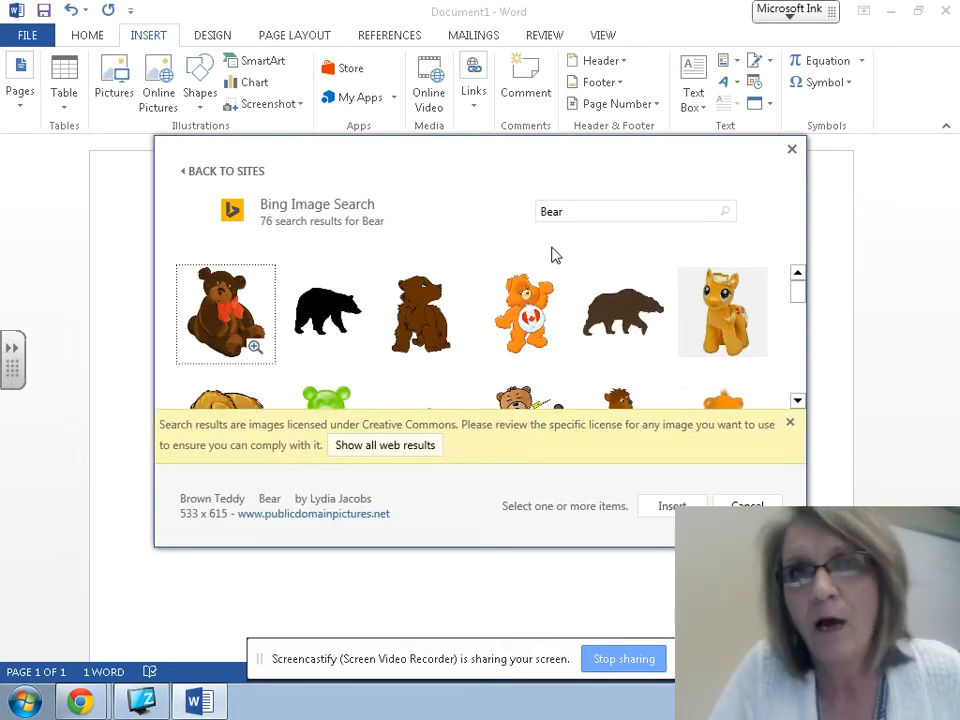
left_click(788, 423)
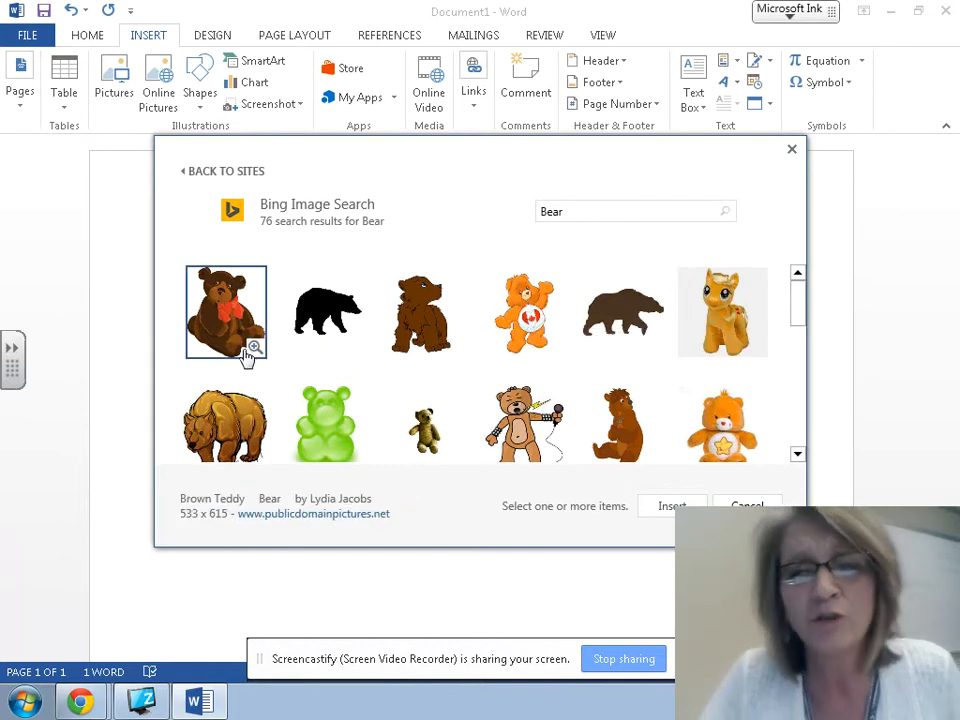
left_click_drag(799, 306, 805, 345)
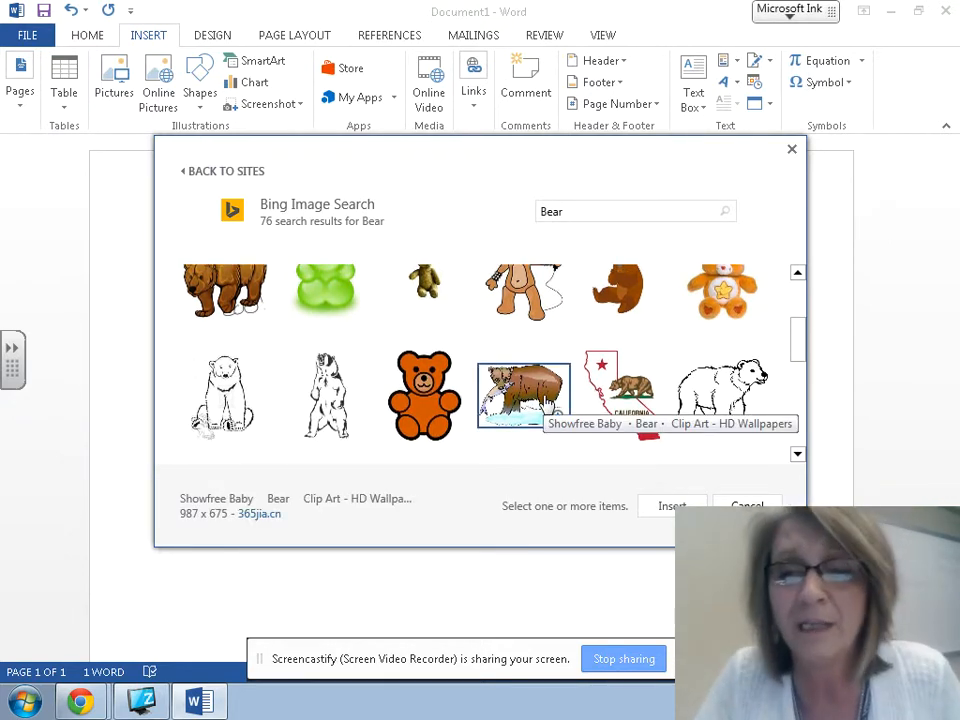
left_click(549, 398)
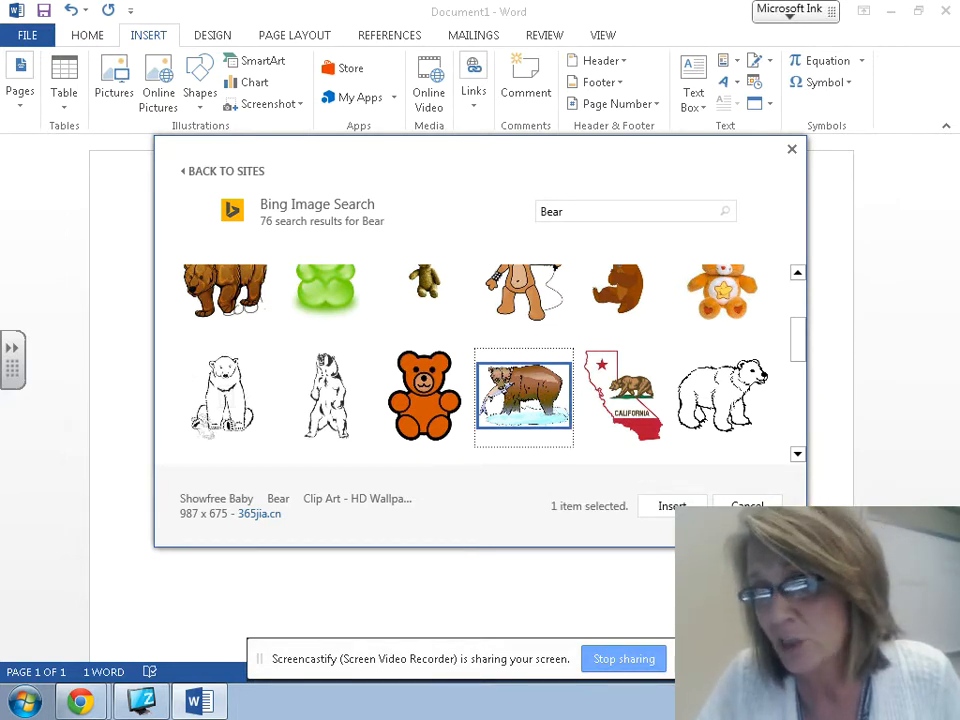
double_click(526, 398)
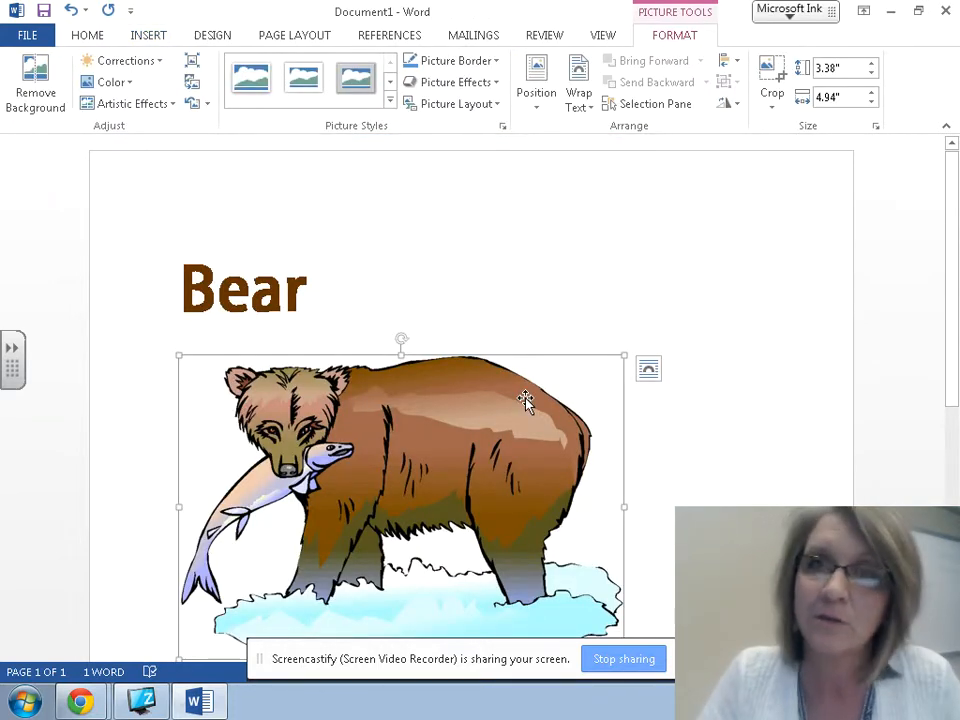
Step: Scroll to the inserted 3.38" by 4.94" bear picture, deselect it, then reselect it
scroll(756, 318, "down", 1)
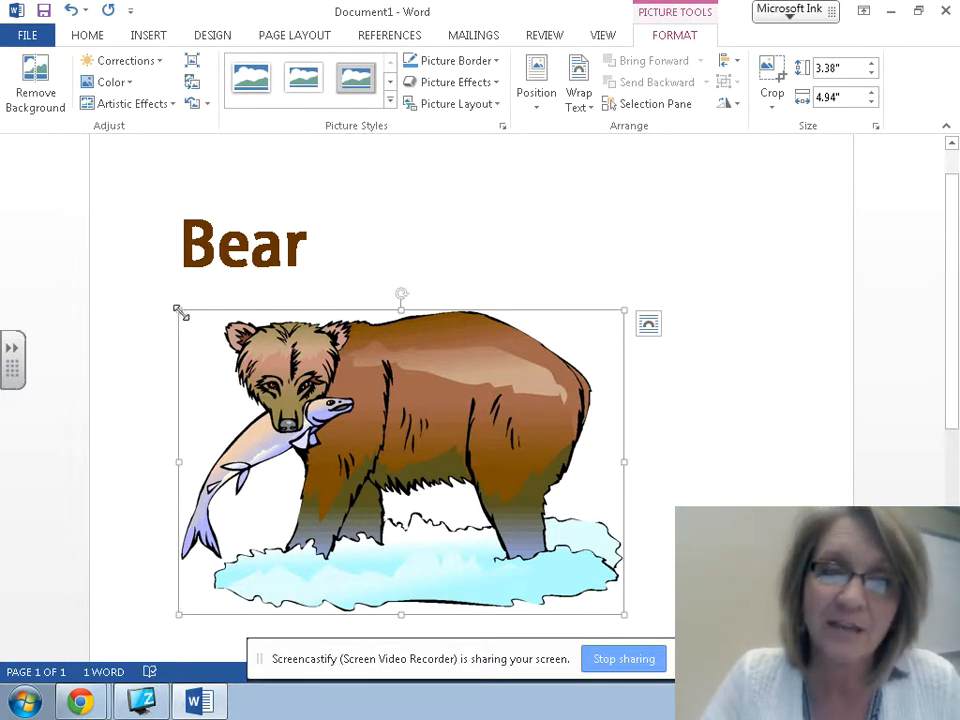
left_click(800, 261)
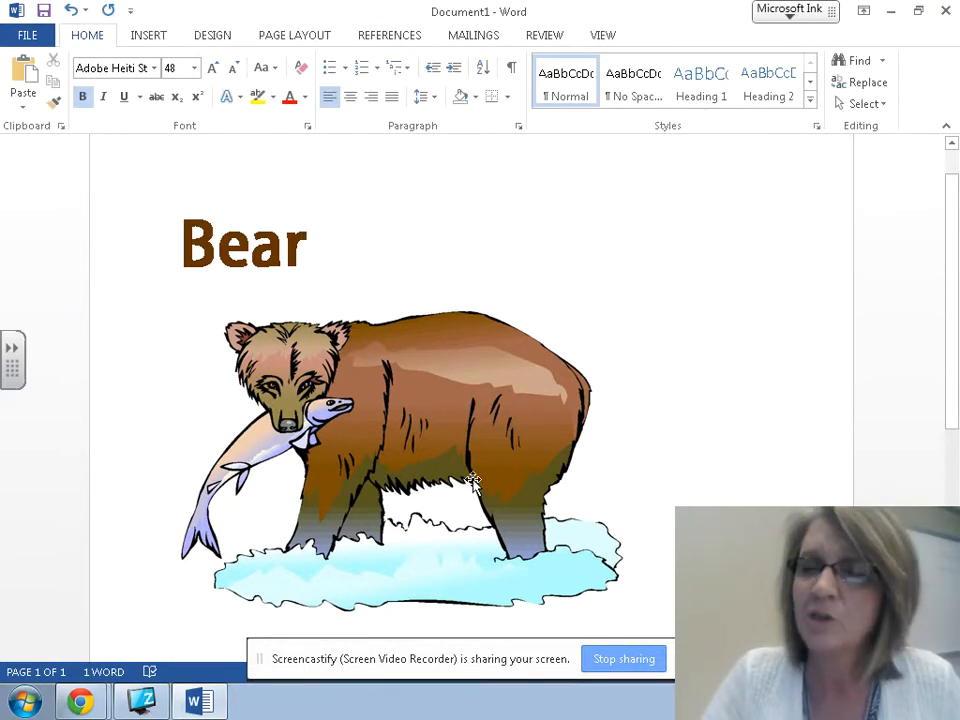
left_click(449, 394)
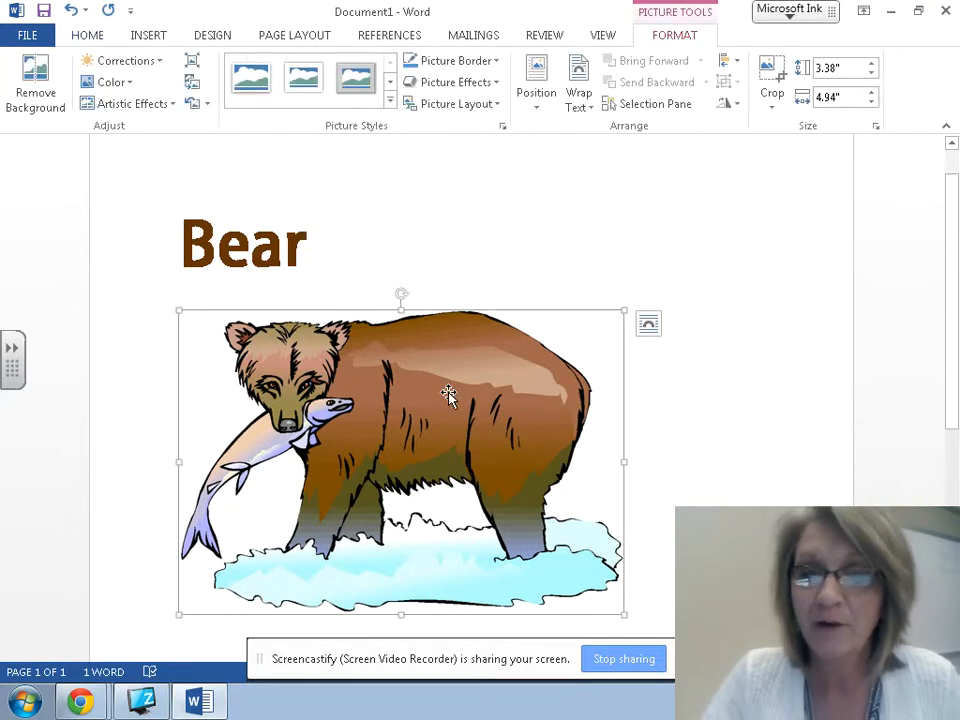